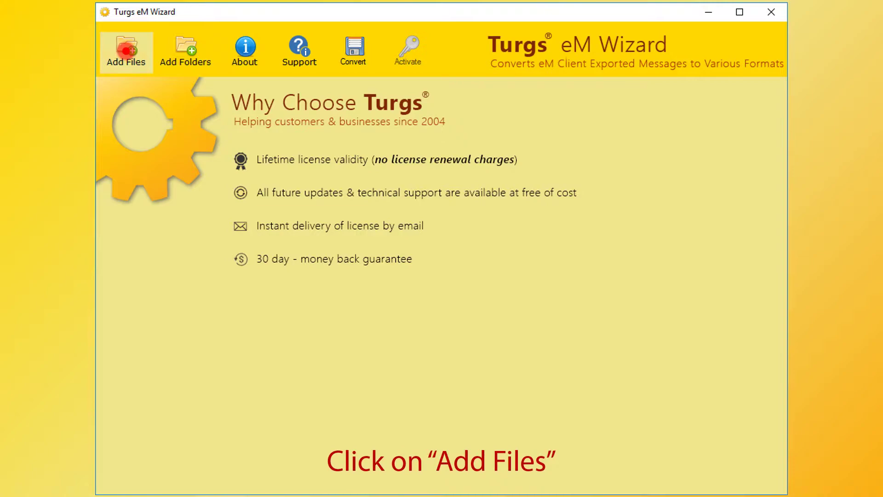
- Add the 3-6-2016 and 8-6-2016 Microsoft Outlook Test Message EML files from the Important folder
click(127, 51)
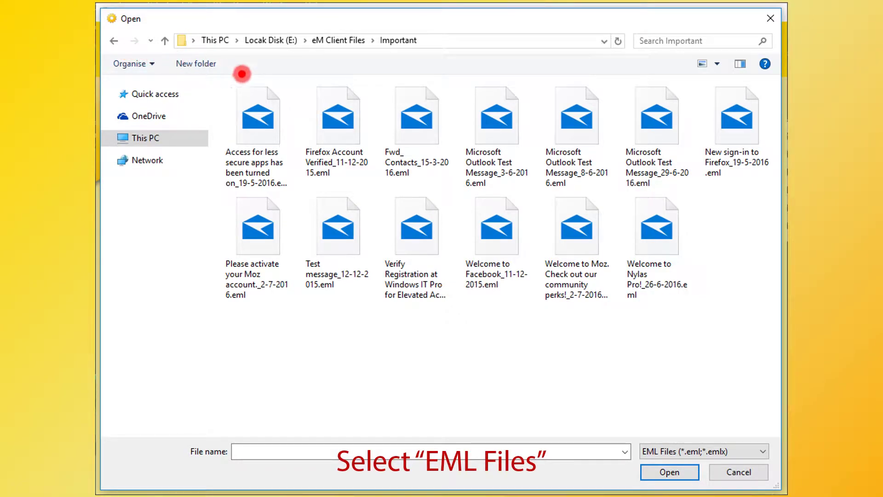
click(494, 123)
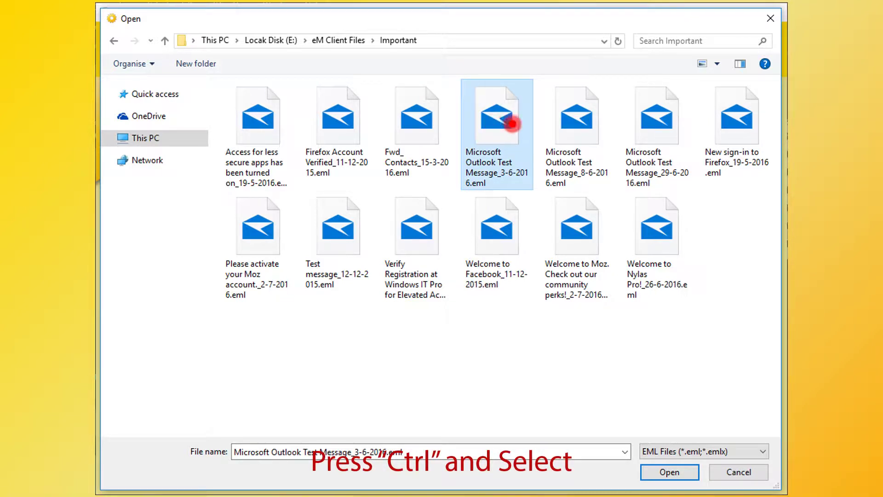
ctrl+click(570, 124)
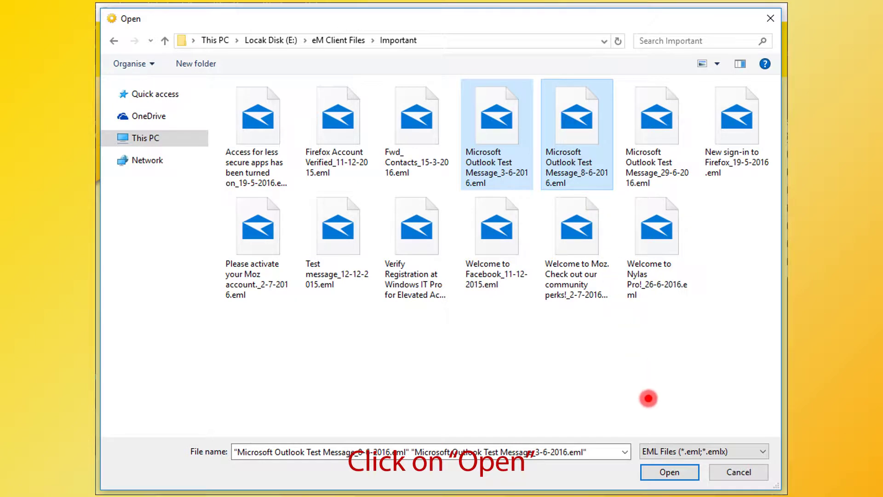
click(670, 472)
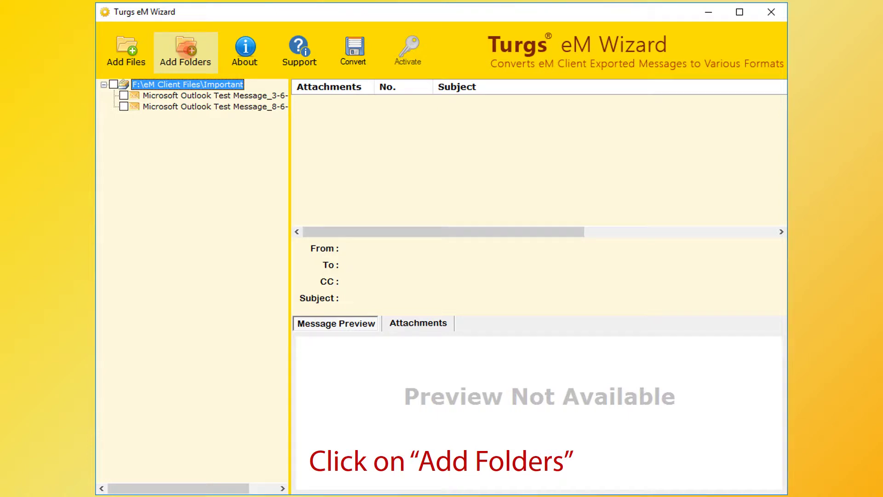
- Add the eM Client Files folder from drive E:, loading Important, Inbox, Sent Mail and Trash
click(186, 49)
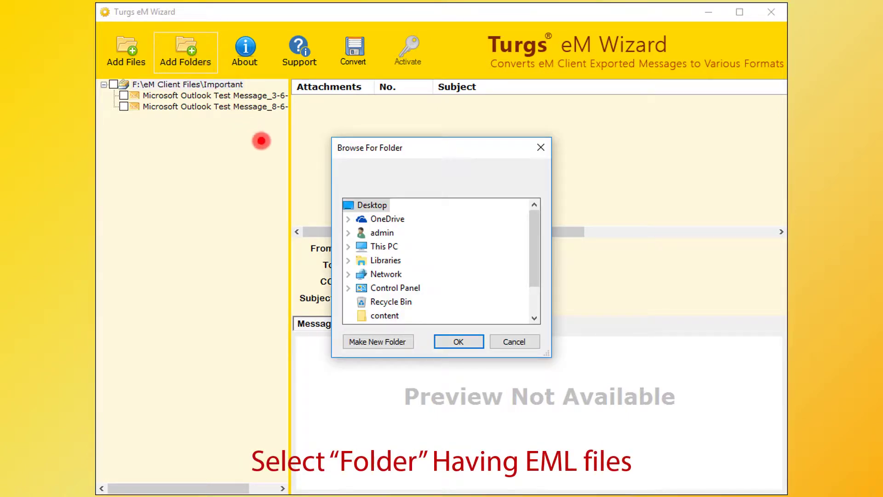
click(349, 246)
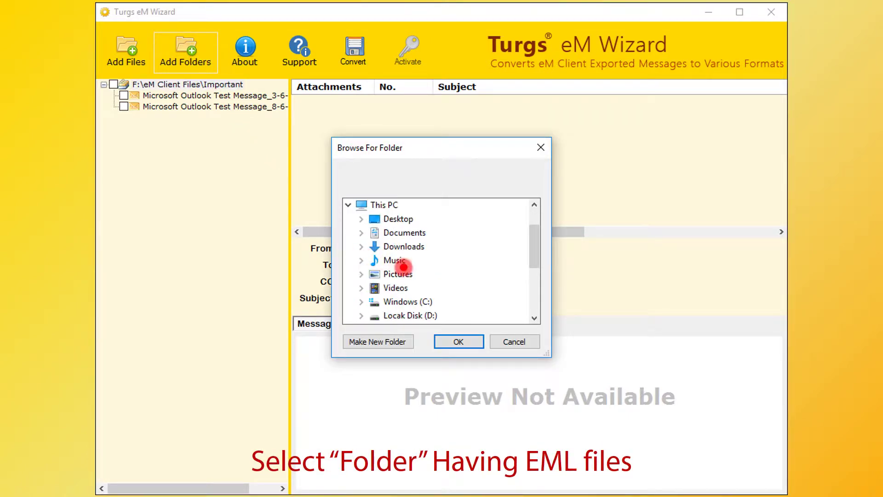
click(534, 318)
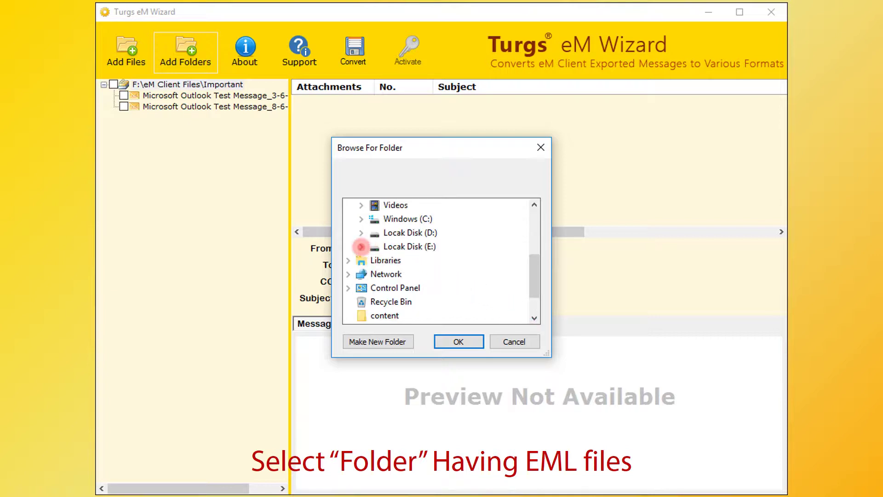
click(363, 248)
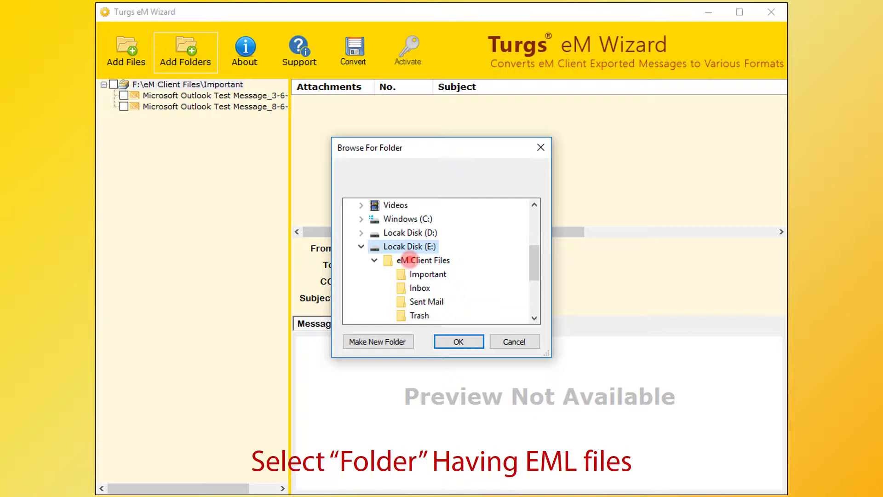
click(408, 260)
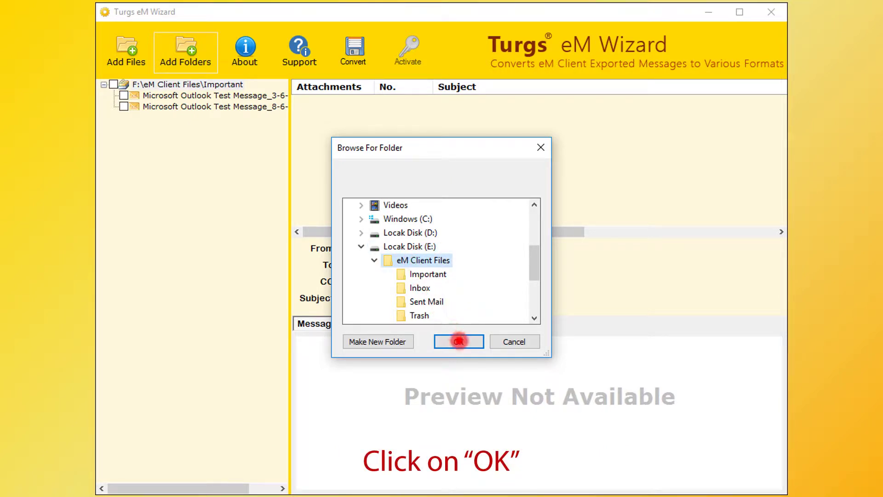
click(459, 342)
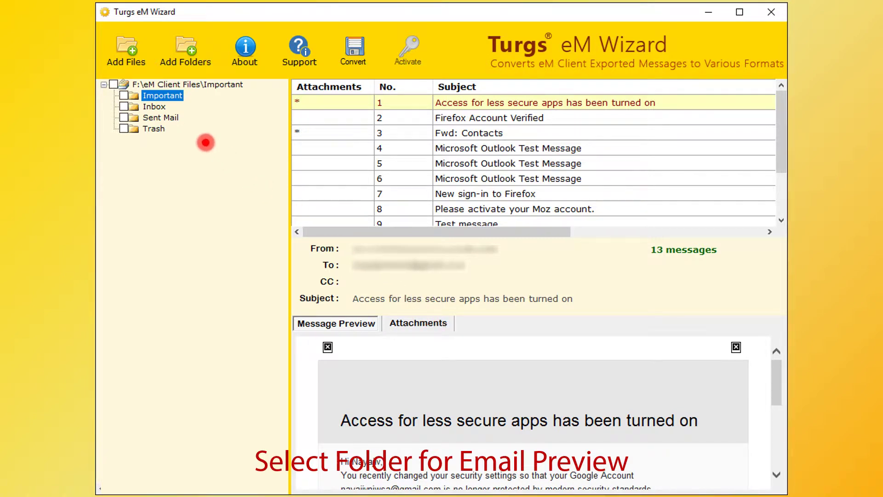
- Select Inbox in the folder tree to list its 159 messages
click(156, 106)
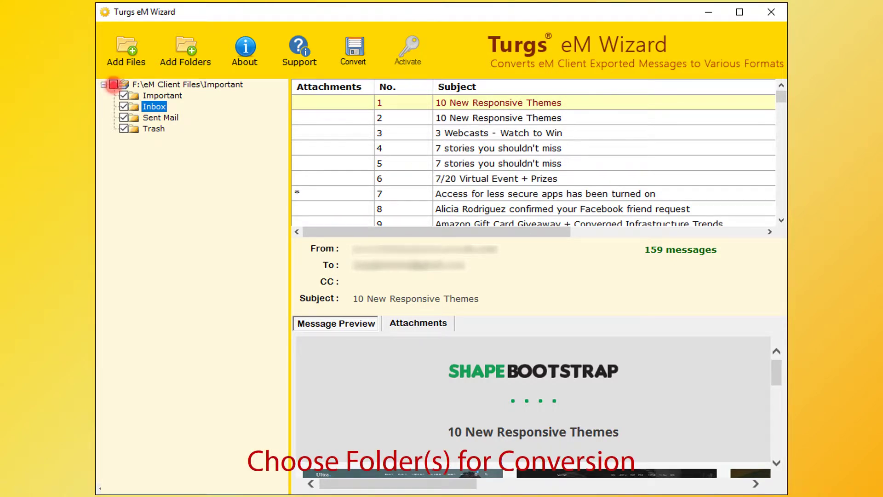
- Tick only Important, Inbox and Sent Mail, leaving Trash out, and bring up Saving Options
click(113, 84)
click(123, 96)
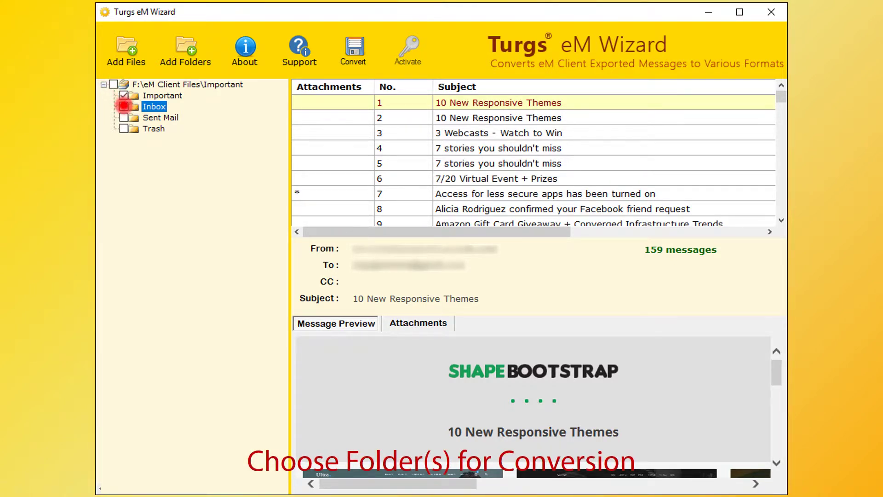
click(123, 106)
click(123, 117)
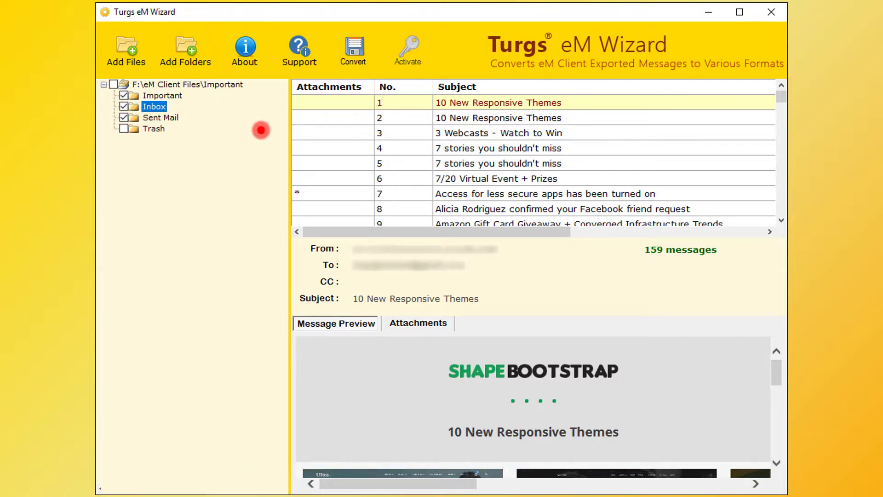
click(353, 52)
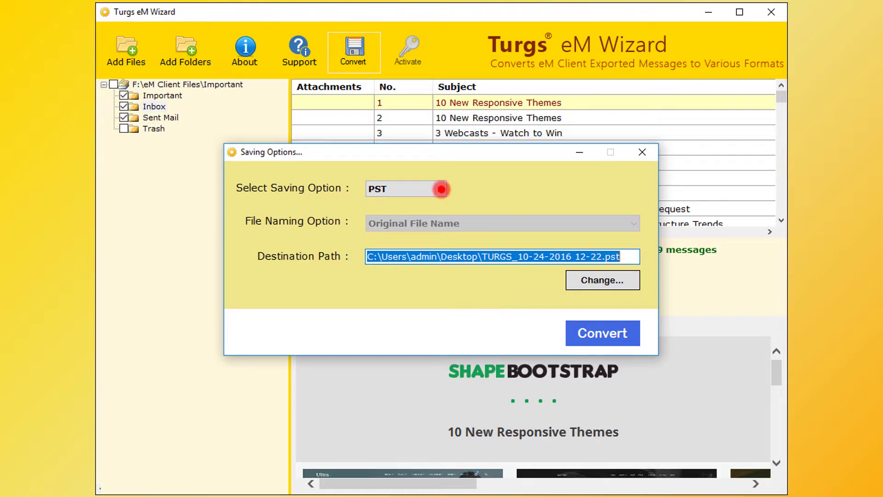
- Step through the MSG, MBOX, PDF and DOC output formats, settling on PST
click(442, 189)
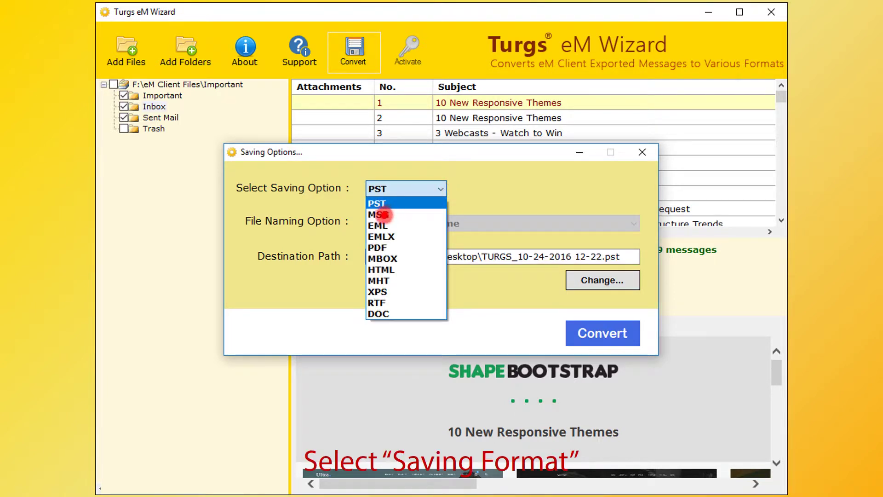
click(386, 214)
key(m)
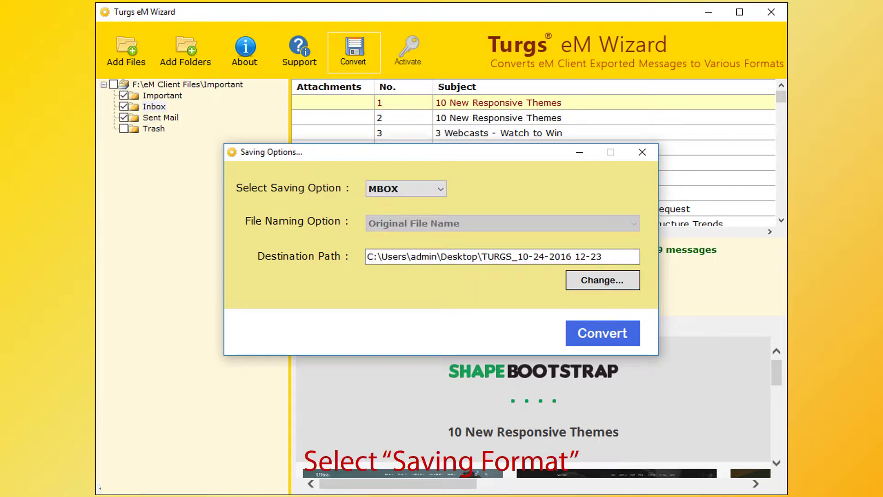
key(p)
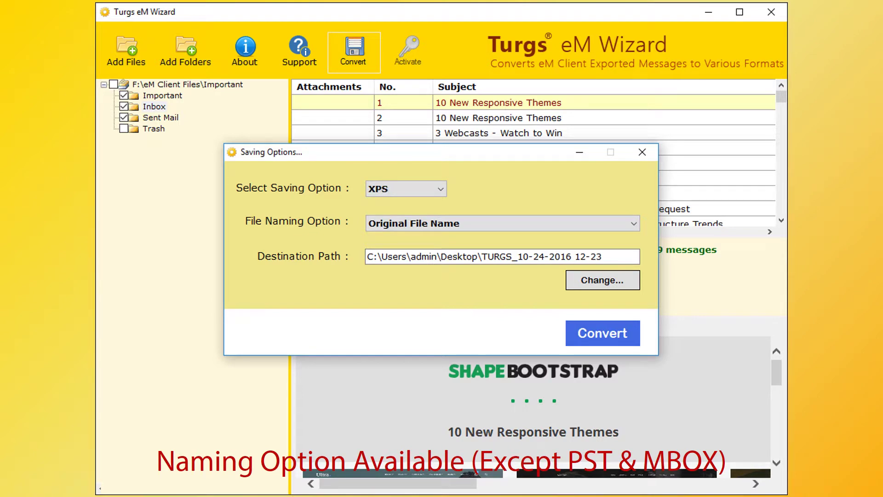
key(Down)
key(Down)
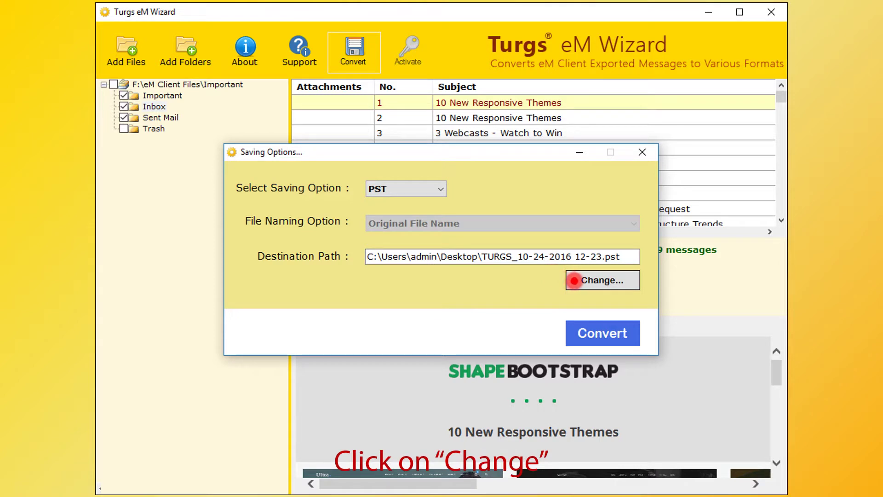
click(574, 280)
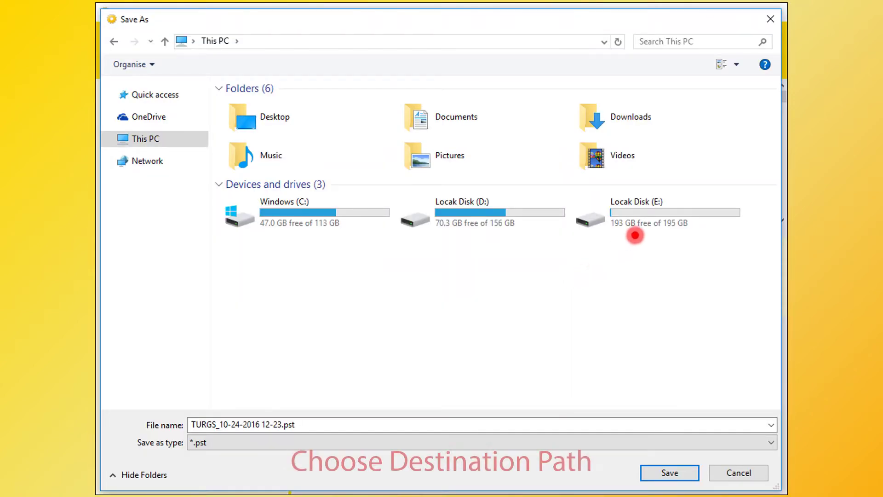
double_click(659, 216)
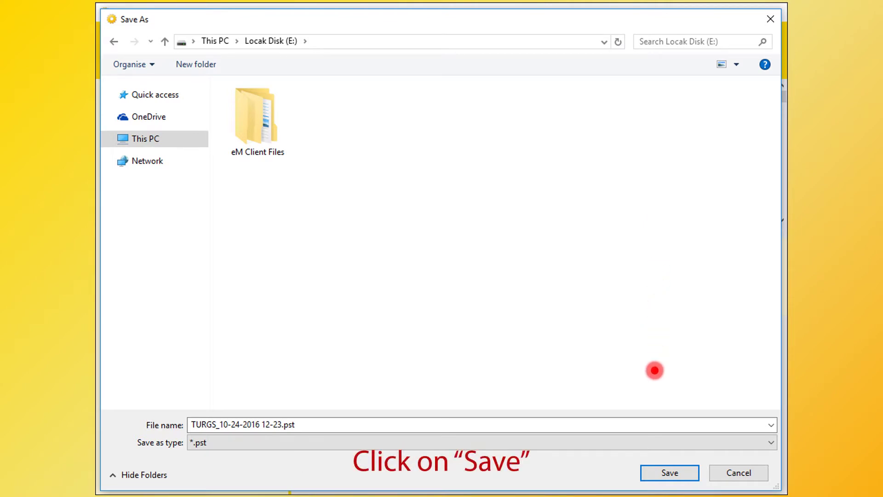
click(652, 471)
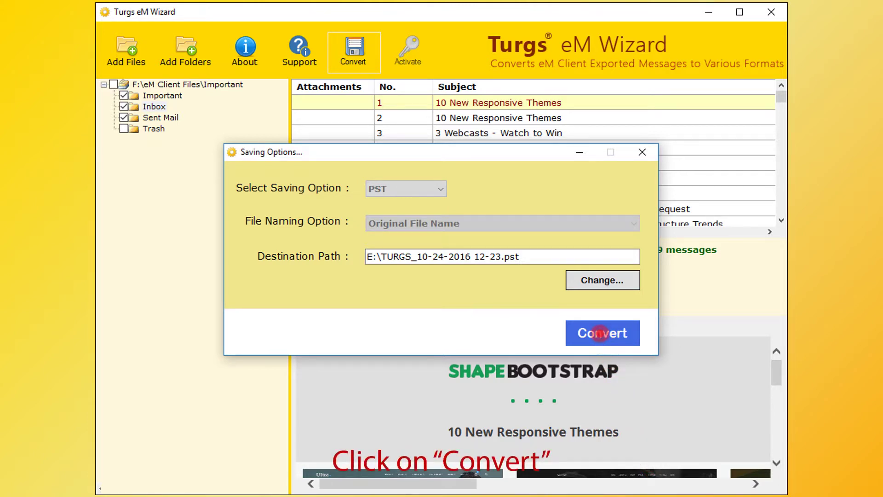
click(600, 333)
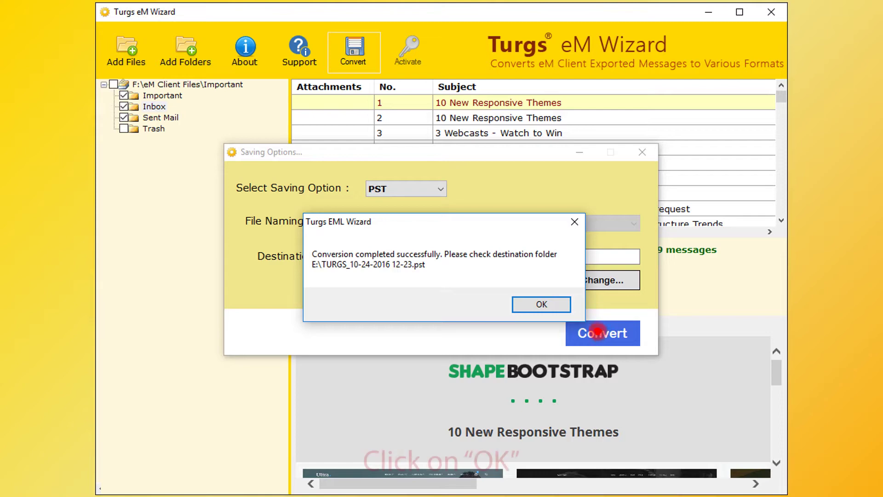
click(565, 304)
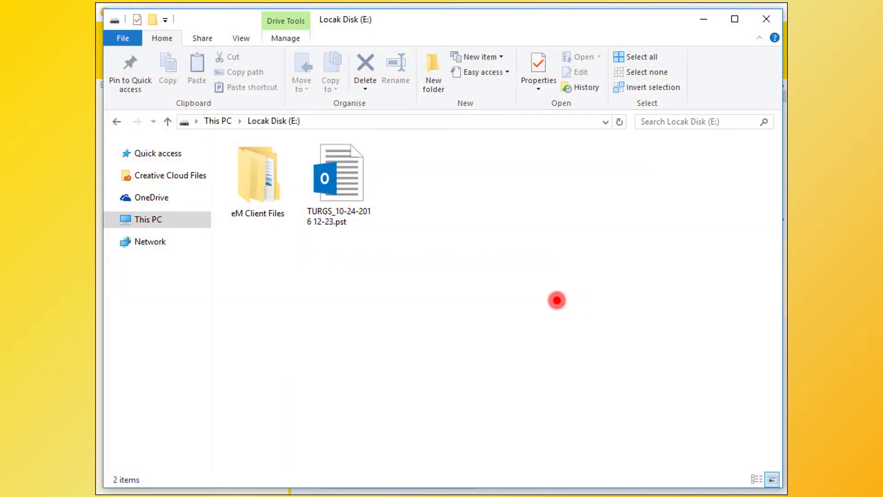
click(343, 183)
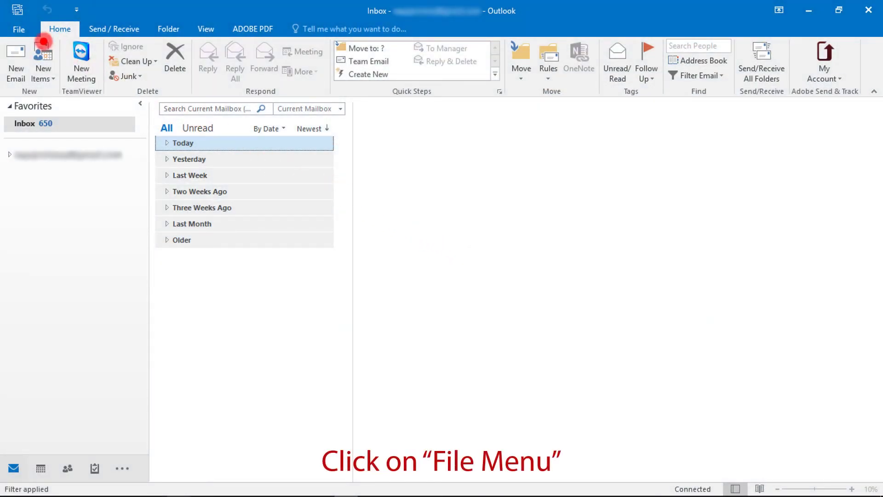
click(21, 29)
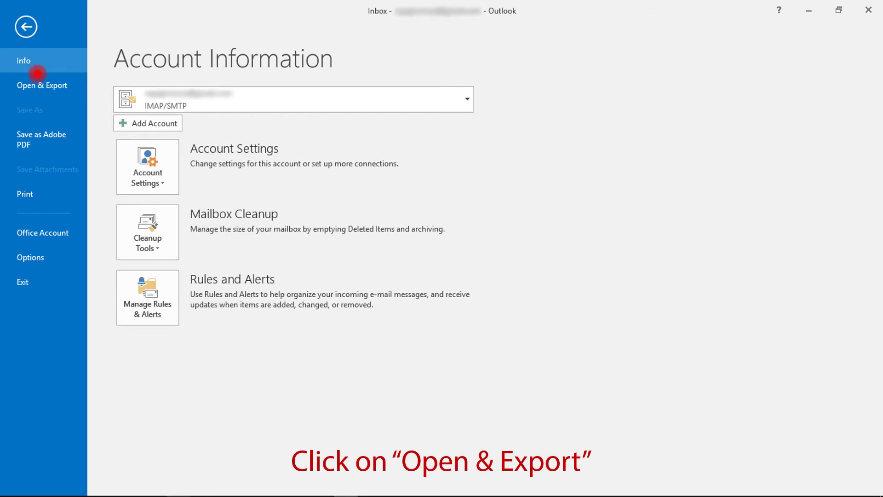
click(42, 86)
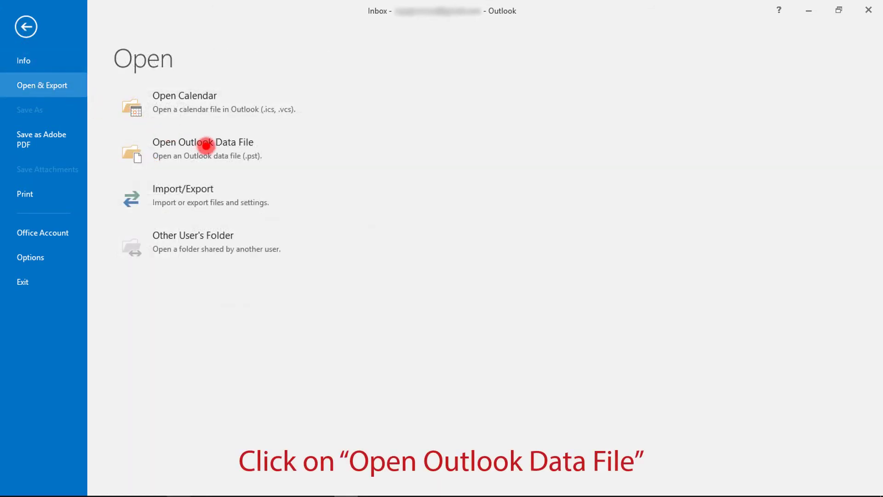
click(206, 145)
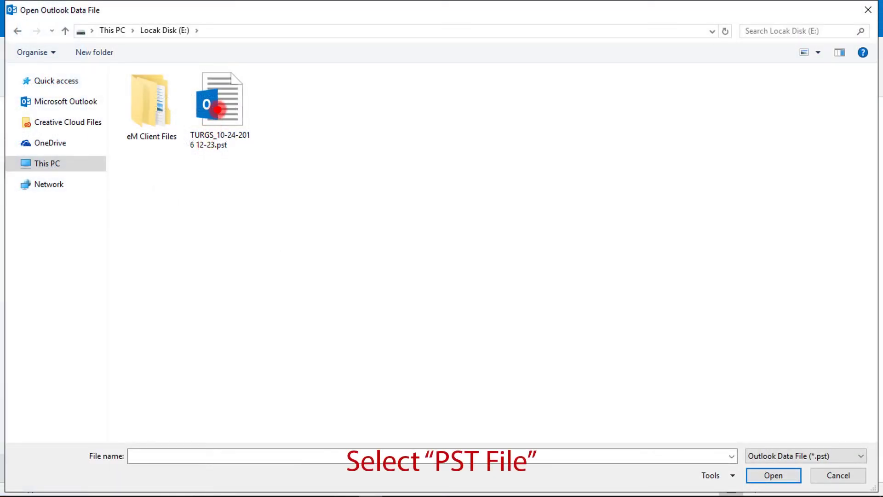
click(221, 100)
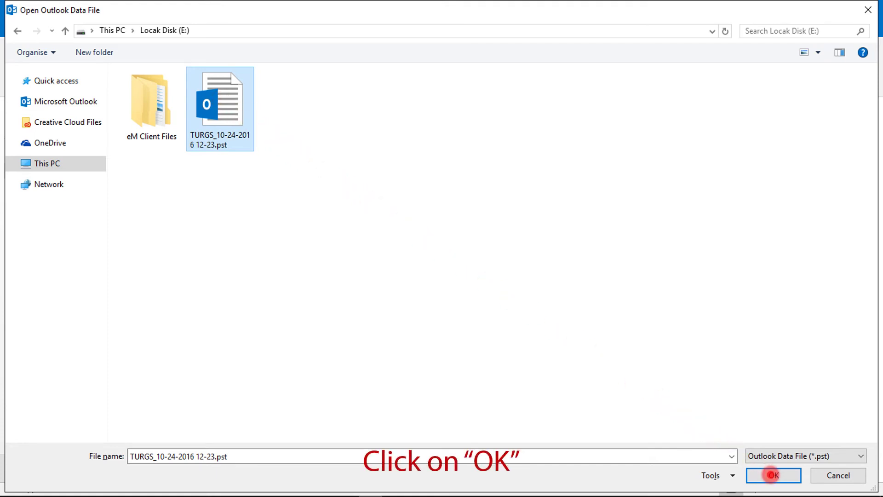
click(773, 475)
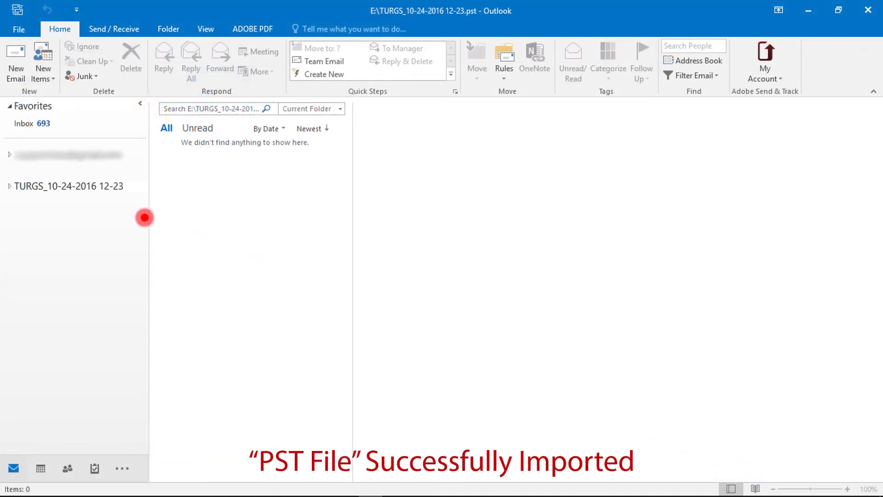
double_click(70, 186)
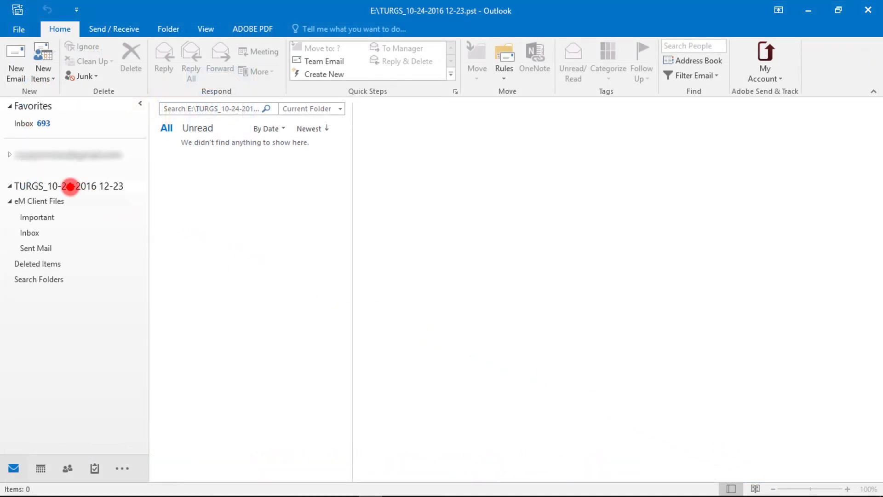
click(40, 232)
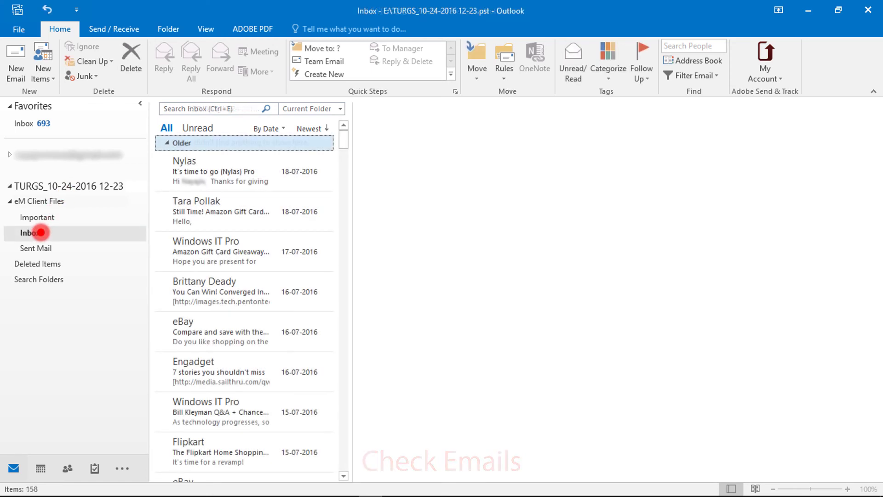